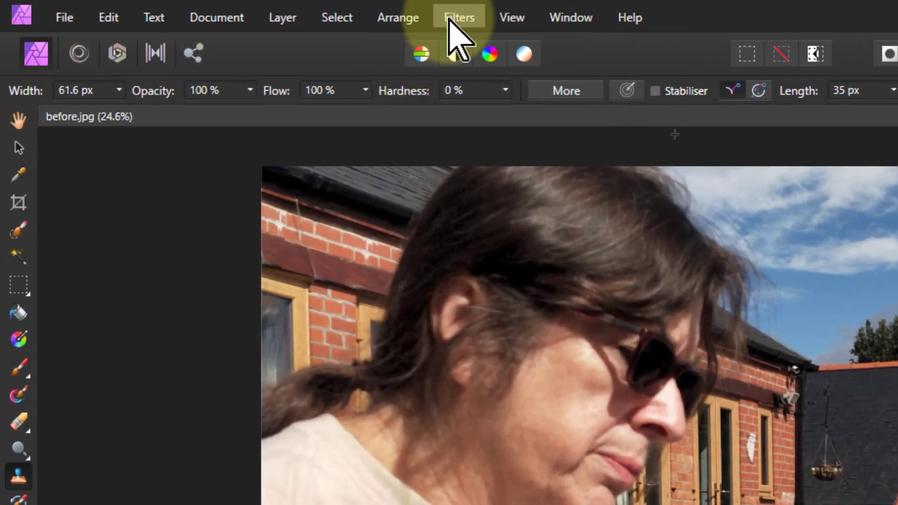
# - Bring up the Filters menu with its Blur options expanded
pyautogui.click(457, 19)
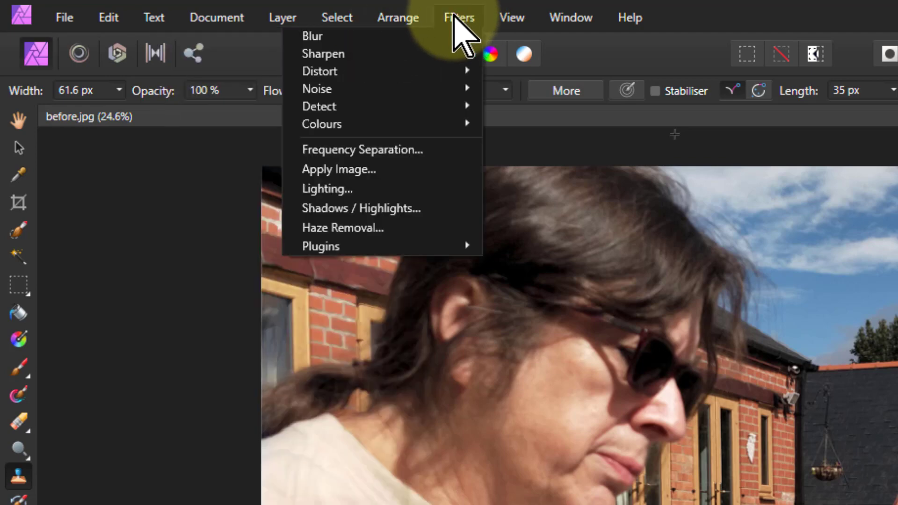
pyautogui.moveTo(444, 35)
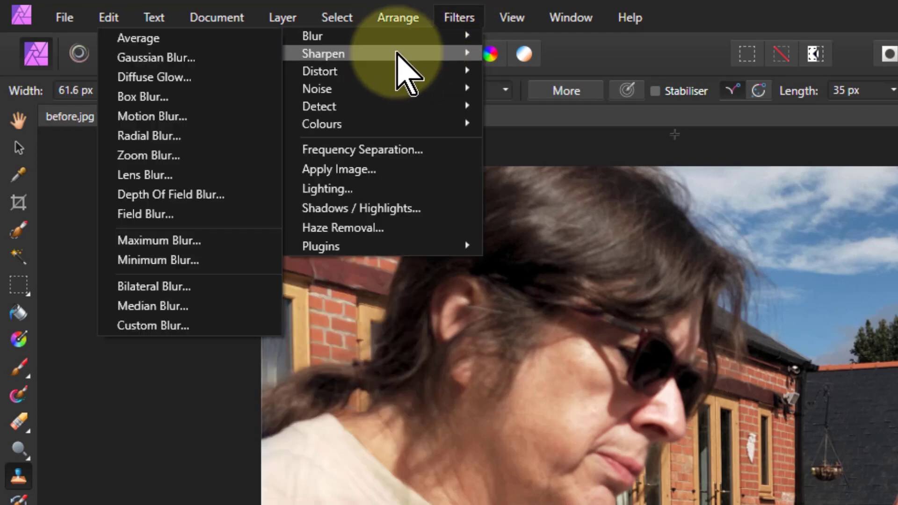
pyautogui.moveTo(392, 66)
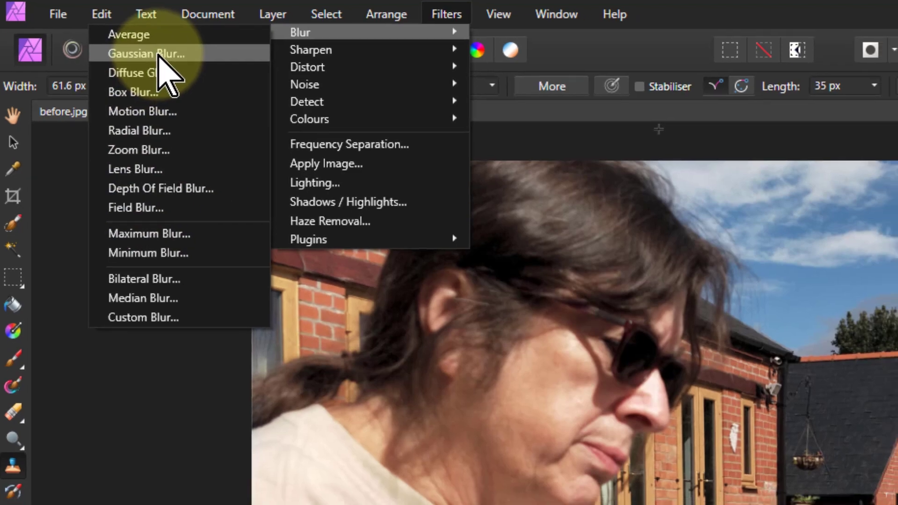
# - Open Gaussian Blur, drop its radius to 0 px, and cancel the filter
pyautogui.click(166, 58)
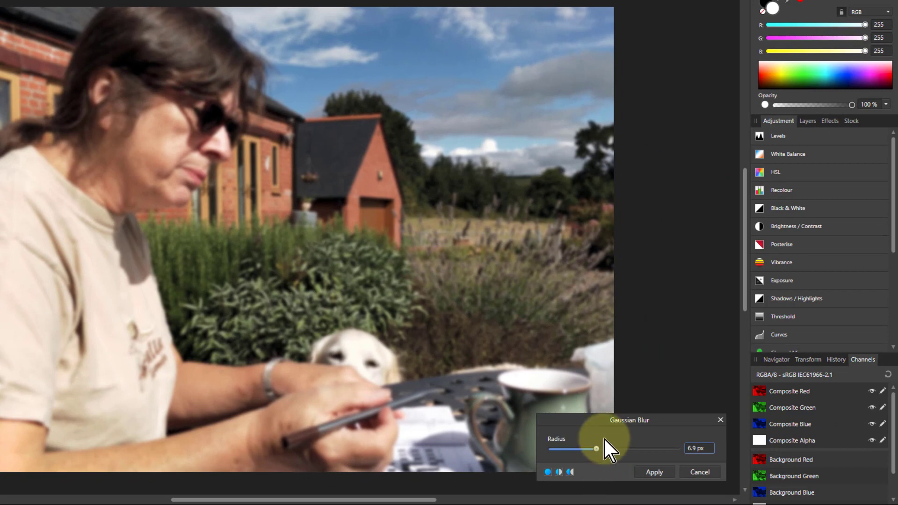
pyautogui.moveTo(598, 448); pyautogui.dragTo(513, 468)
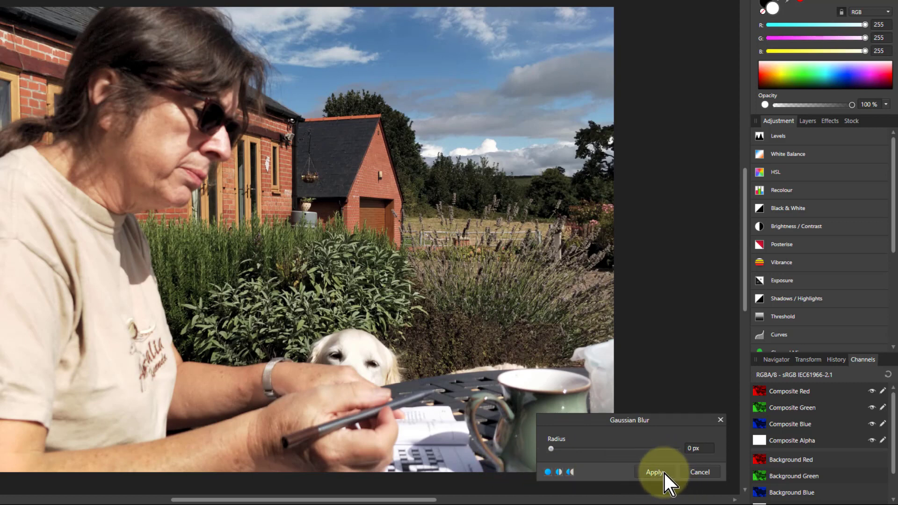
pyautogui.click(700, 472)
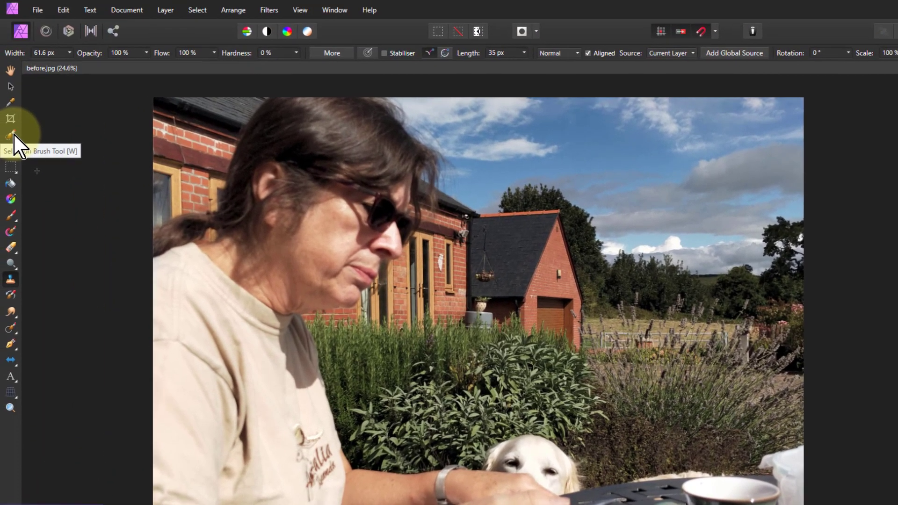
# - Paint the person's hair, shoulder, shirt, arm, dog's head and table into a brush selection
pyautogui.click(11, 134)
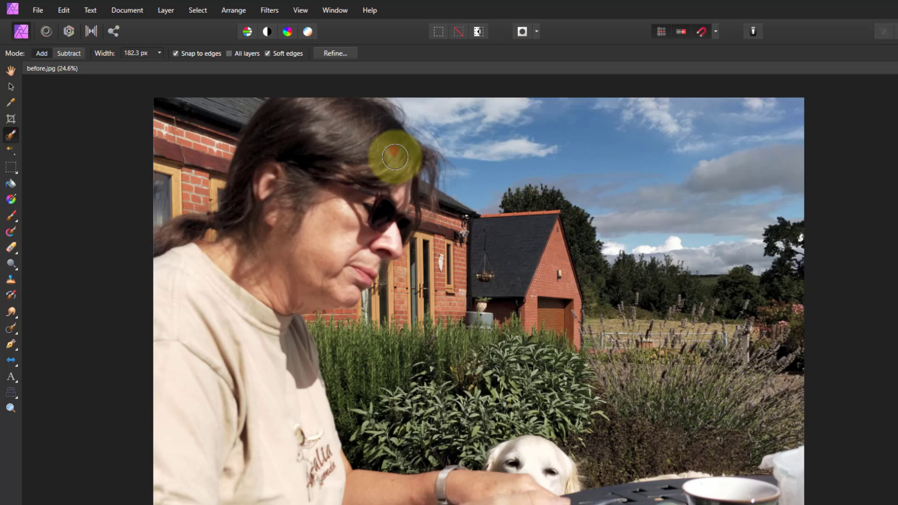
pyautogui.moveTo(395, 156)
pyautogui.mouseDown()
pyautogui.moveTo(386, 233)
pyautogui.moveTo(360, 251)
pyautogui.moveTo(298, 259)
pyautogui.moveTo(246, 285)
pyautogui.moveTo(298, 186)
pyautogui.moveTo(333, 155)
pyautogui.moveTo(356, 161)
pyautogui.moveTo(352, 148)
pyautogui.moveTo(251, 190)
pyautogui.moveTo(196, 248)
pyautogui.moveTo(189, 281)
pyautogui.mouseUp()
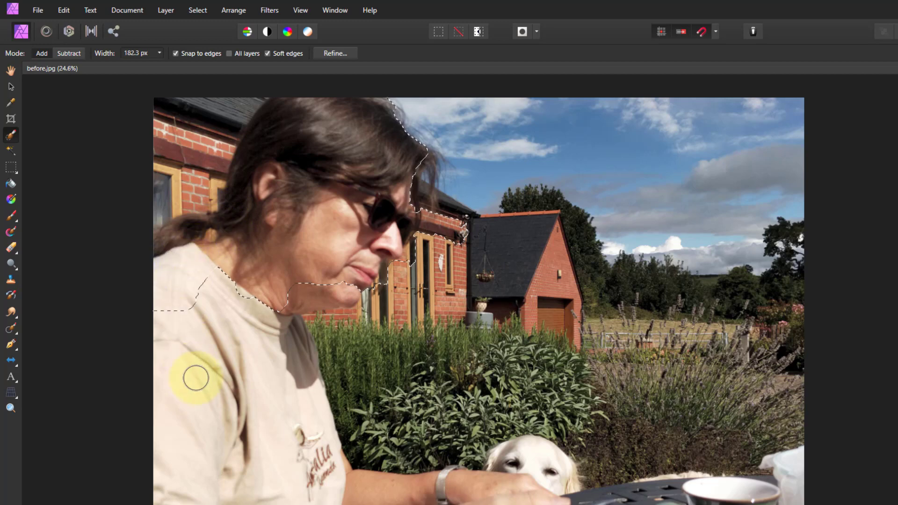
pyautogui.moveTo(196, 377)
pyautogui.mouseDown()
pyautogui.moveTo(234, 345)
pyautogui.moveTo(285, 337)
pyautogui.moveTo(290, 440)
pyautogui.moveTo(260, 500)
pyautogui.moveTo(194, 504)
pyautogui.moveTo(417, 504)
pyautogui.mouseUp()
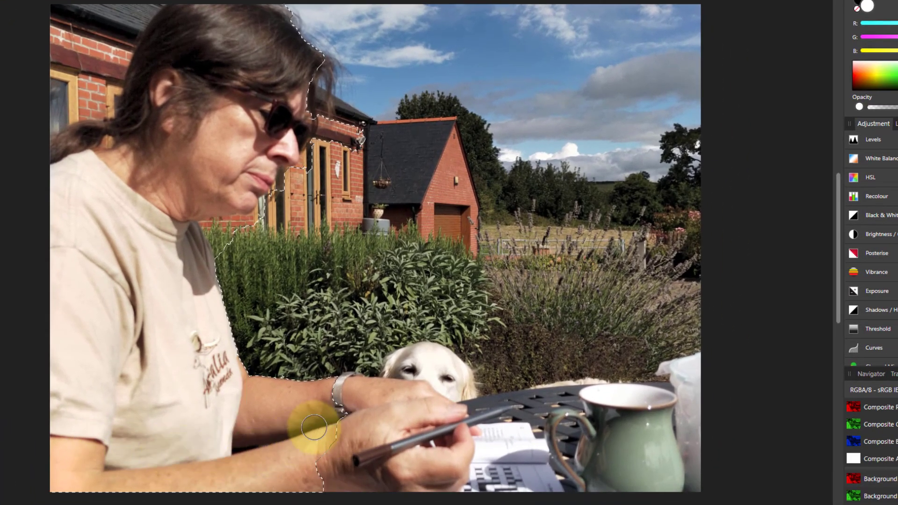
pyautogui.moveTo(314, 427)
pyautogui.mouseDown()
pyautogui.moveTo(354, 422)
pyautogui.moveTo(353, 408)
pyautogui.moveTo(425, 389)
pyautogui.moveTo(436, 415)
pyautogui.moveTo(464, 433)
pyautogui.moveTo(649, 403)
pyautogui.moveTo(688, 387)
pyautogui.moveTo(451, 501)
pyautogui.mouseUp()
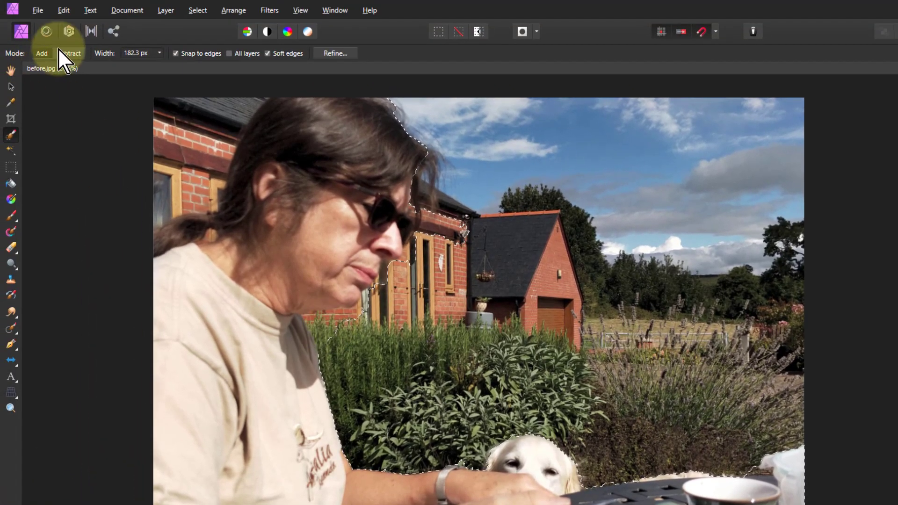
# - In Subtract mode, paint the hedge and house wall out of the selection
pyautogui.click(64, 53)
pyautogui.moveTo(352, 333); pyautogui.dragTo(375, 347)
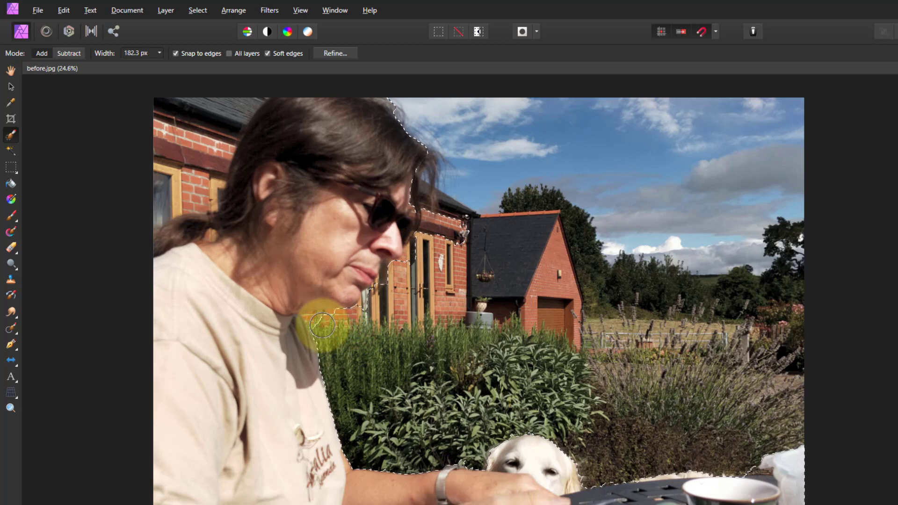
pyautogui.moveTo(322, 325)
pyautogui.mouseDown()
pyautogui.moveTo(417, 356)
pyautogui.moveTo(450, 242)
pyautogui.moveTo(423, 274)
pyautogui.moveTo(224, 160)
pyautogui.moveTo(216, 107)
pyautogui.moveTo(240, 96)
pyautogui.moveTo(217, 110)
pyautogui.moveTo(205, 152)
pyautogui.moveTo(220, 112)
pyautogui.moveTo(243, 96)
pyautogui.moveTo(196, 177)
pyautogui.moveTo(144, 190)
pyautogui.moveTo(267, 179)
pyautogui.mouseUp()
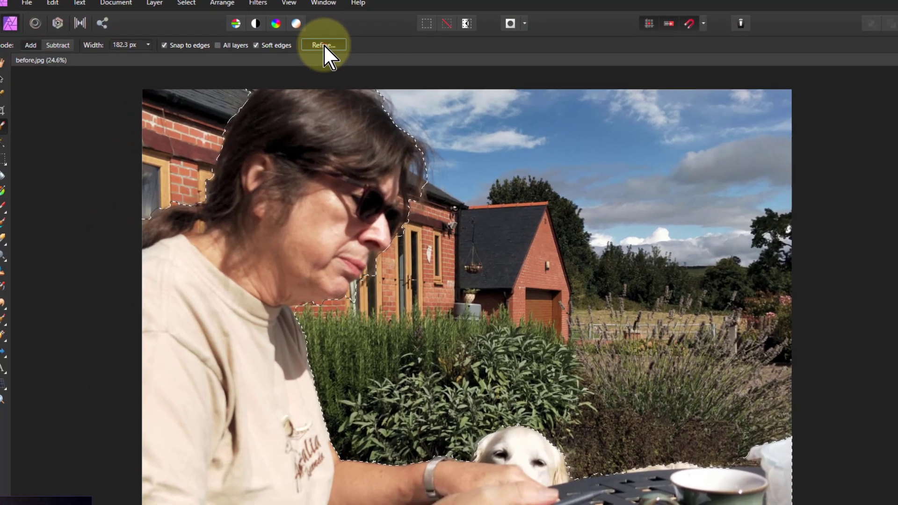
# - In Refine Selection, brush the edge along the hair, top of the head and down to the chin
pyautogui.click(324, 44)
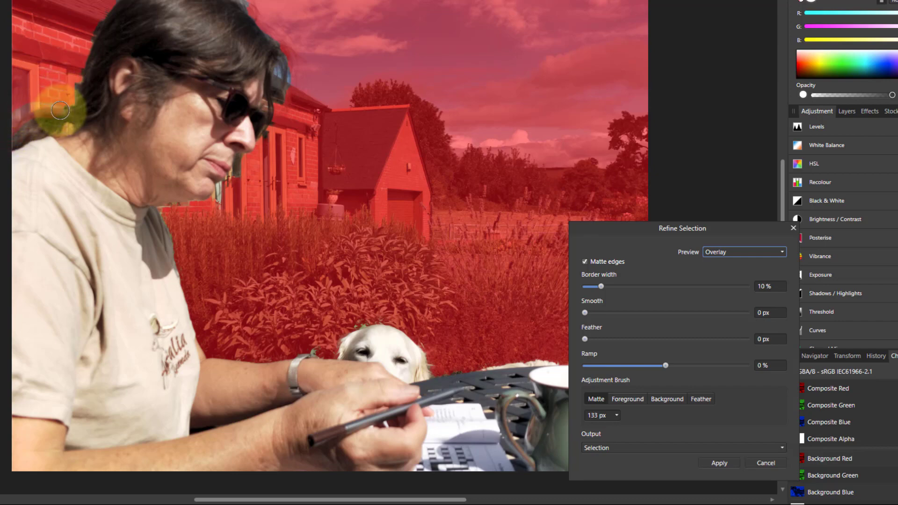
pyautogui.moveTo(60, 110)
pyautogui.mouseDown()
pyautogui.moveTo(80, 91)
pyautogui.moveTo(88, 50)
pyautogui.moveTo(115, 11)
pyautogui.mouseUp()
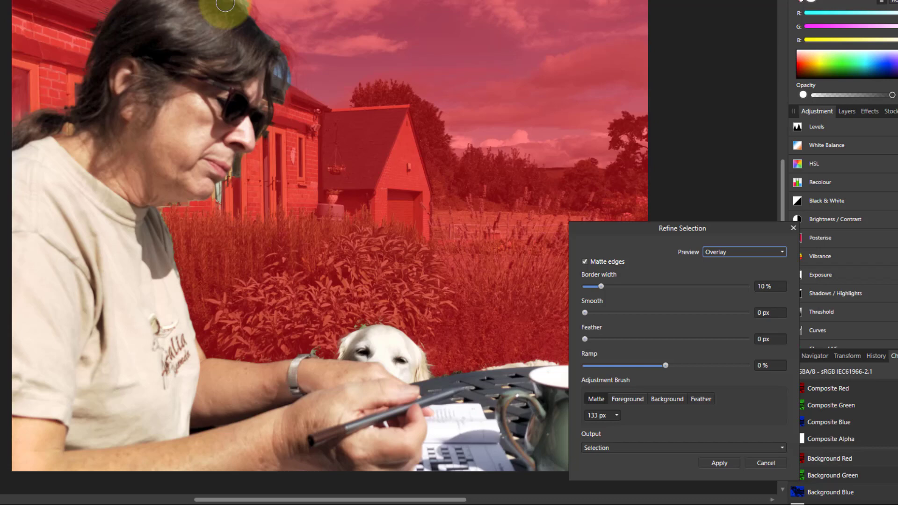
pyautogui.moveTo(251, 10)
pyautogui.mouseDown()
pyautogui.moveTo(301, 59)
pyautogui.moveTo(289, 57)
pyautogui.moveTo(284, 71)
pyautogui.moveTo(271, 63)
pyautogui.moveTo(291, 78)
pyautogui.moveTo(266, 88)
pyautogui.moveTo(262, 115)
pyautogui.moveTo(258, 95)
pyautogui.moveTo(245, 151)
pyautogui.mouseUp()
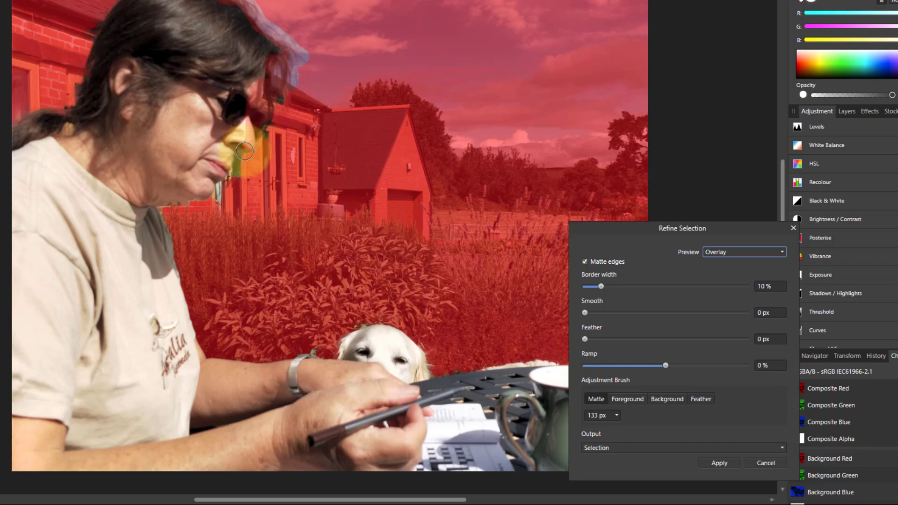
pyautogui.moveTo(215, 196); pyautogui.dragTo(220, 196)
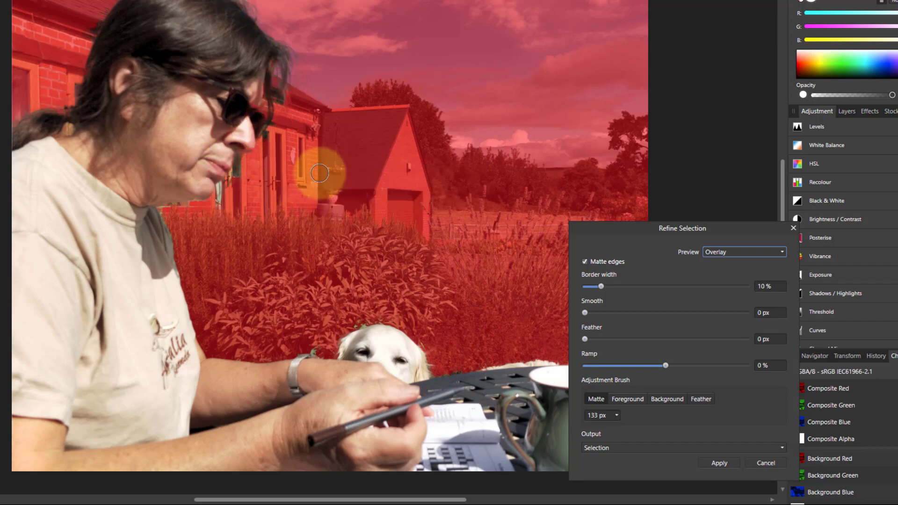
pyautogui.click(220, 207)
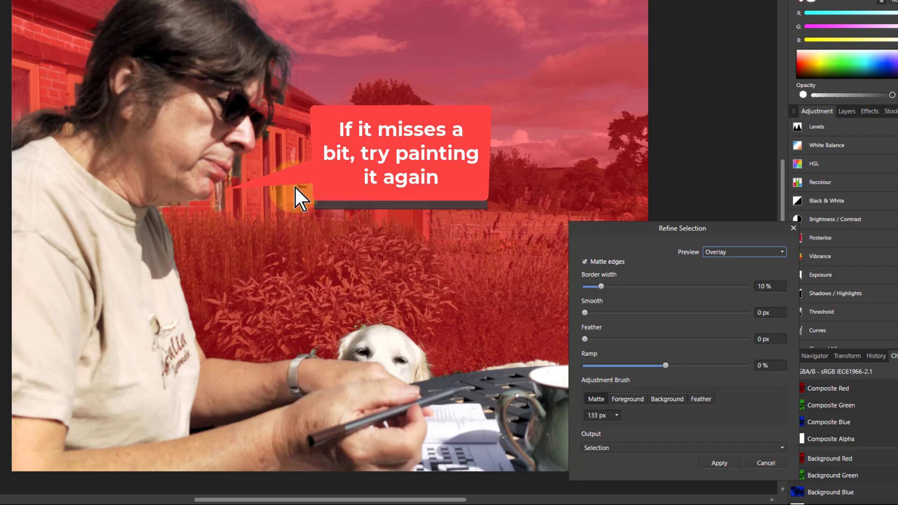
pyautogui.moveTo(238, 196)
pyautogui.mouseDown()
pyautogui.moveTo(237, 149)
pyautogui.moveTo(237, 178)
pyautogui.moveTo(293, 205)
pyautogui.moveTo(247, 193)
pyautogui.moveTo(300, 125)
pyautogui.moveTo(300, 85)
pyautogui.moveTo(285, 41)
pyautogui.moveTo(230, 55)
pyautogui.moveTo(251, 56)
pyautogui.moveTo(264, 72)
pyautogui.moveTo(193, 135)
pyautogui.moveTo(321, 150)
pyautogui.moveTo(269, 135)
pyautogui.moveTo(248, 86)
pyautogui.moveTo(258, 106)
pyautogui.moveTo(264, 96)
pyautogui.moveTo(250, 114)
pyautogui.moveTo(238, 97)
pyautogui.mouseUp()
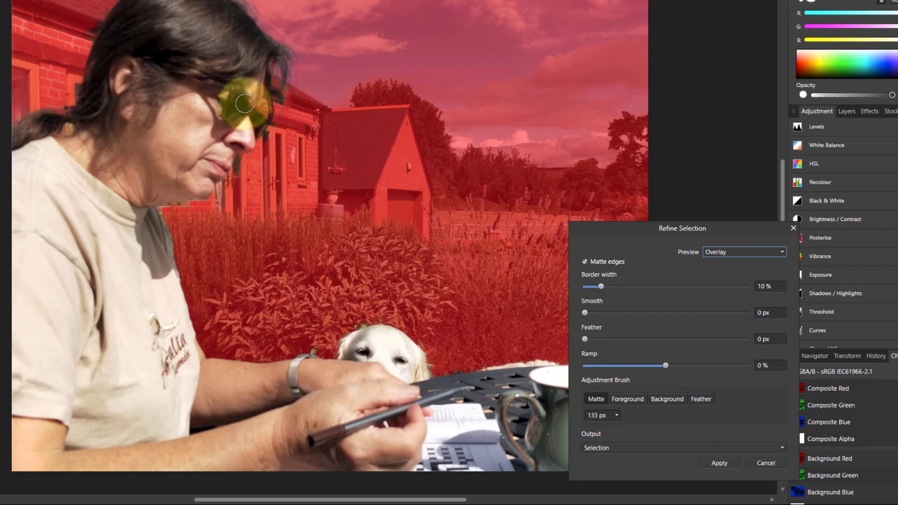
# - Paint the sunglasses and shirt edge into the selection with the Foreground brush
pyautogui.click(633, 398)
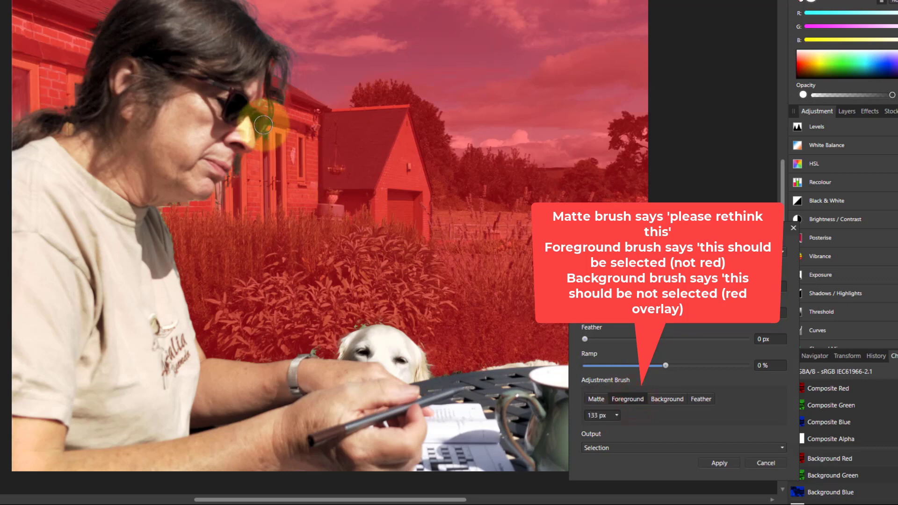
pyautogui.click(249, 95)
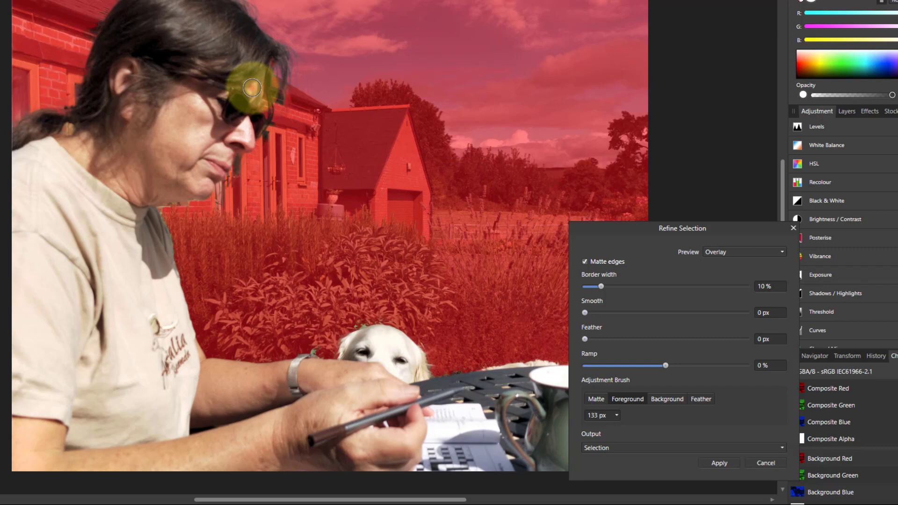
pyautogui.moveTo(200, 252); pyautogui.dragTo(184, 206)
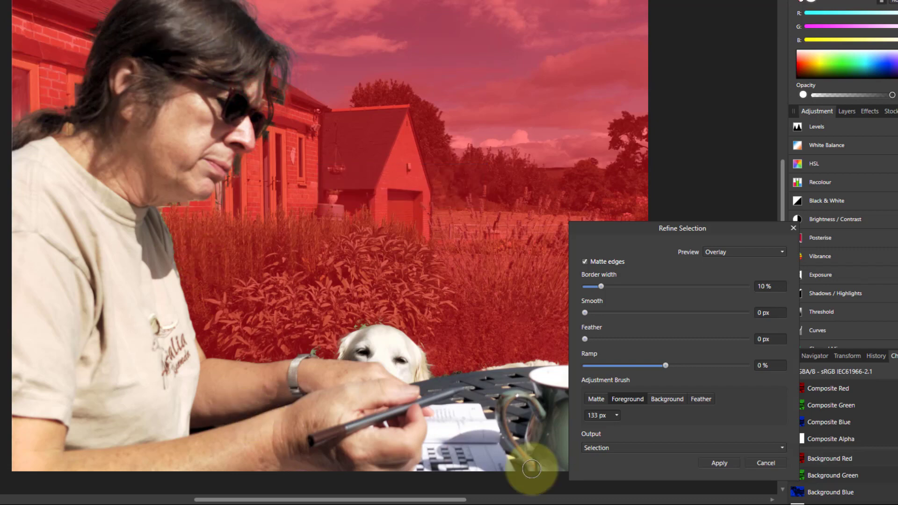
# - Matte the edges along the neck, shoulder, forearm and dog's head
pyautogui.click(594, 399)
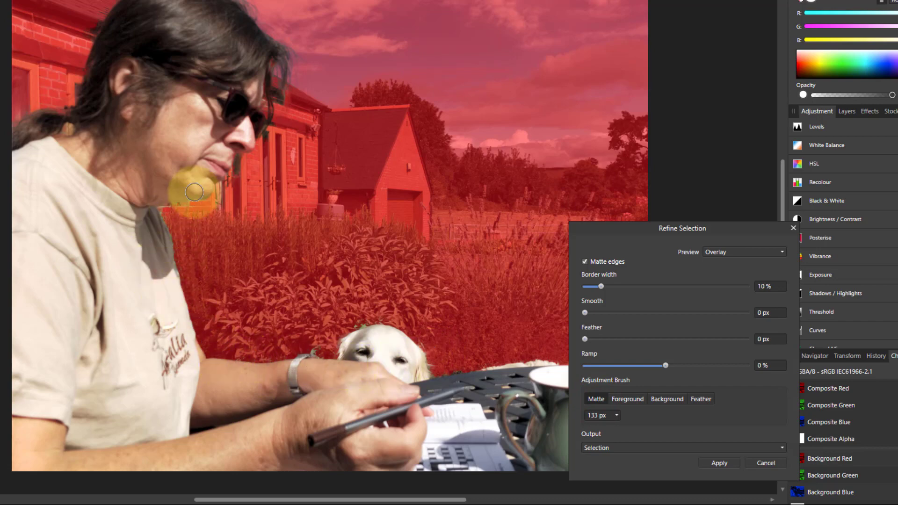
pyautogui.moveTo(194, 192)
pyautogui.mouseDown()
pyautogui.moveTo(166, 216)
pyautogui.moveTo(165, 255)
pyautogui.moveTo(199, 344)
pyautogui.moveTo(225, 363)
pyautogui.moveTo(347, 371)
pyautogui.mouseUp()
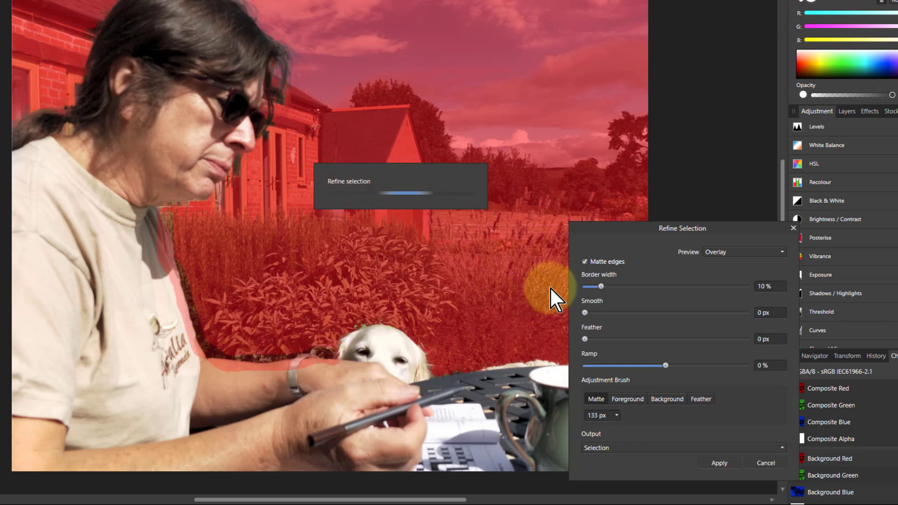
pyautogui.moveTo(609, 228); pyautogui.dragTo(615, 37)
pyautogui.moveTo(301, 358)
pyautogui.mouseDown()
pyautogui.moveTo(310, 360)
pyautogui.moveTo(351, 320)
pyautogui.moveTo(380, 316)
pyautogui.moveTo(428, 369)
pyautogui.moveTo(603, 351)
pyautogui.moveTo(633, 338)
pyautogui.moveTo(603, 363)
pyautogui.mouseUp()
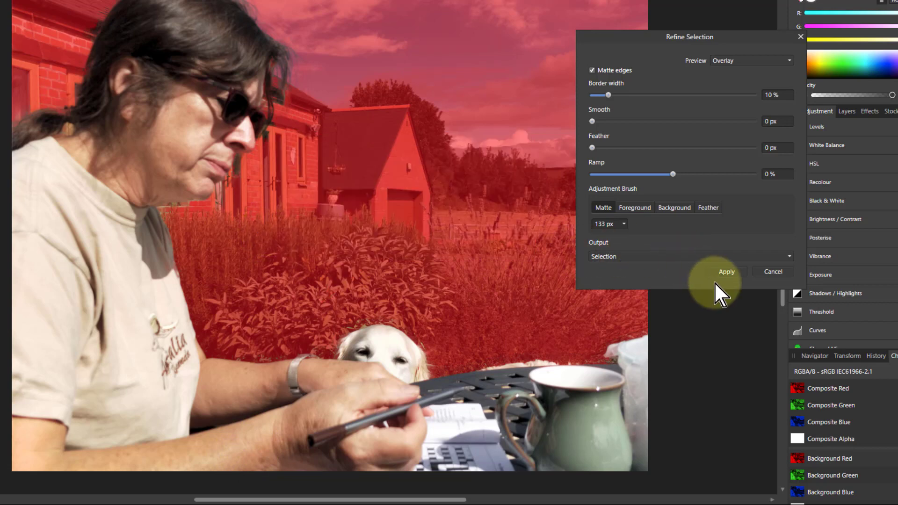
# - Apply the refined selection, then invert it to select the background
pyautogui.click(726, 271)
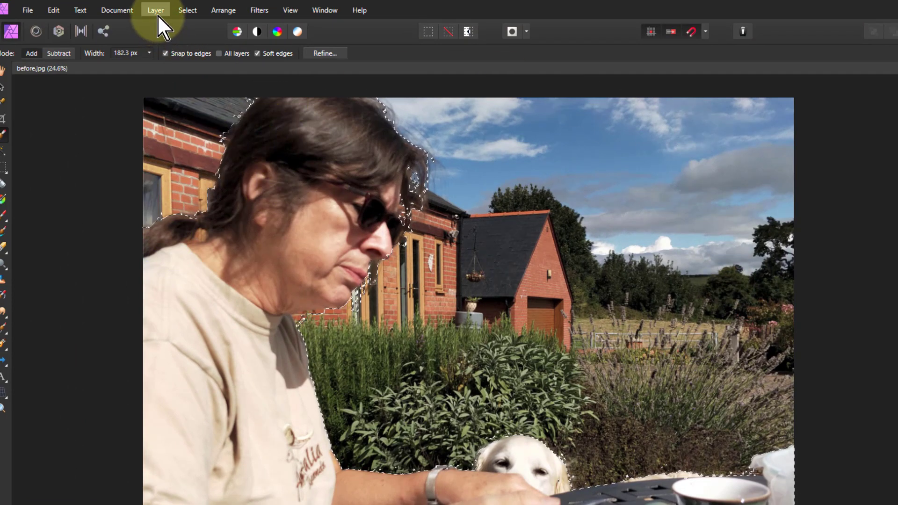
pyautogui.click(184, 13)
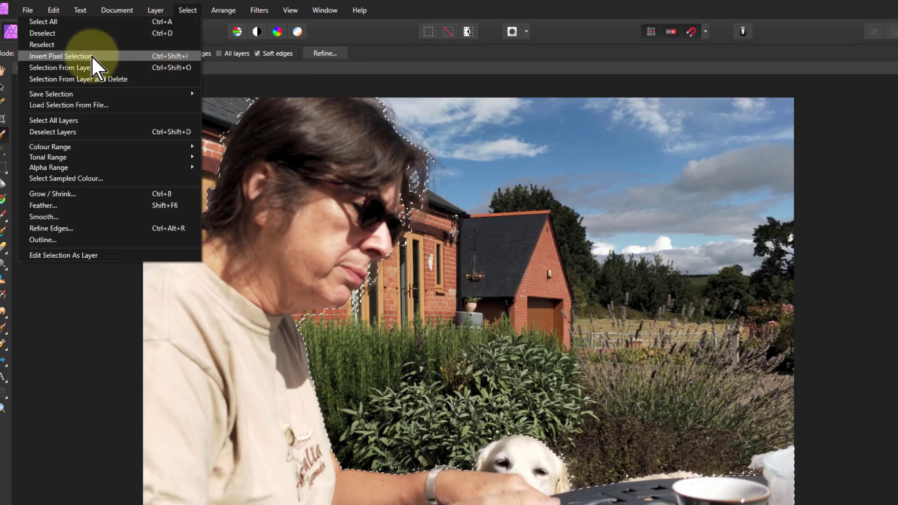
pyautogui.click(177, 57)
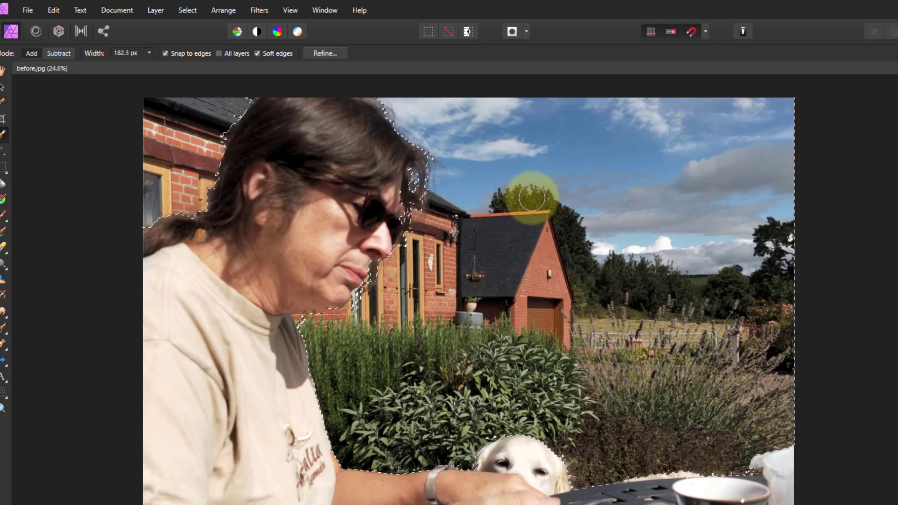
# - Apply a 7.8 px Gaussian blur to the selected background
pyautogui.click(255, 10)
pyautogui.moveTo(252, 23)
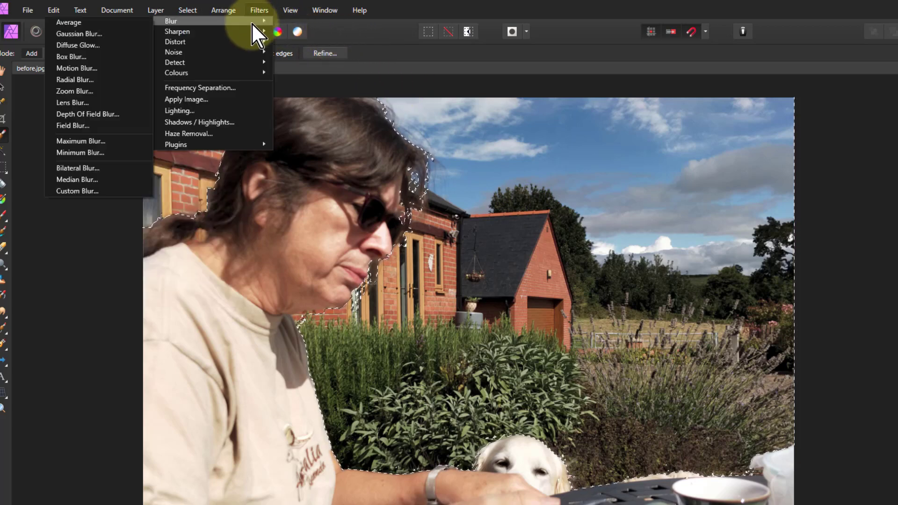
pyautogui.click(116, 30)
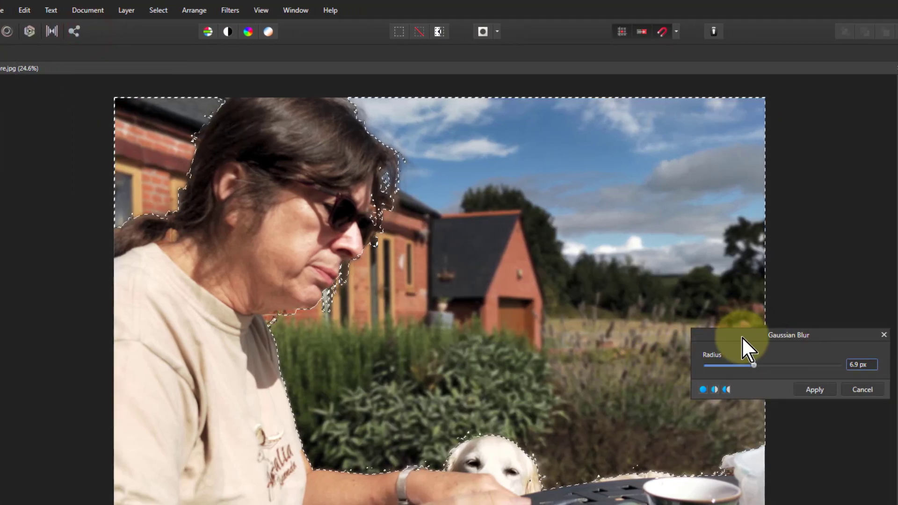
pyautogui.moveTo(741, 336); pyautogui.dragTo(742, 426)
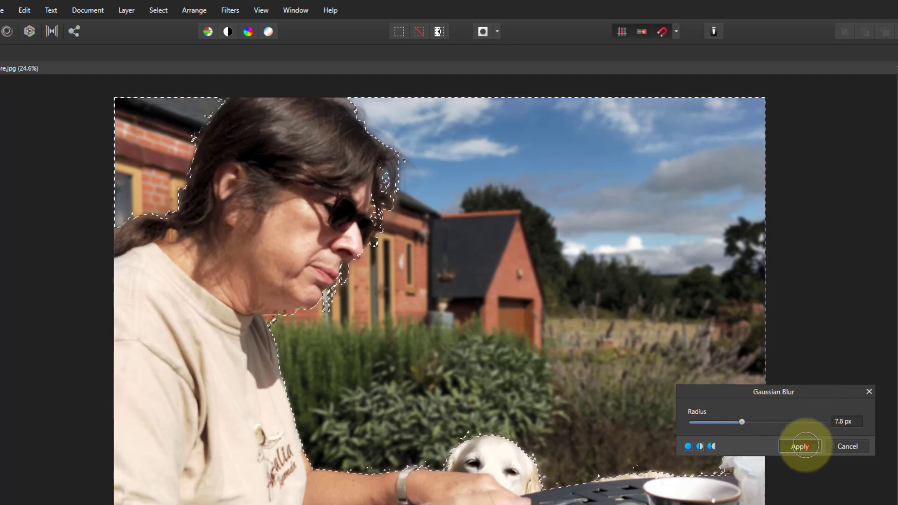
pyautogui.click(804, 445)
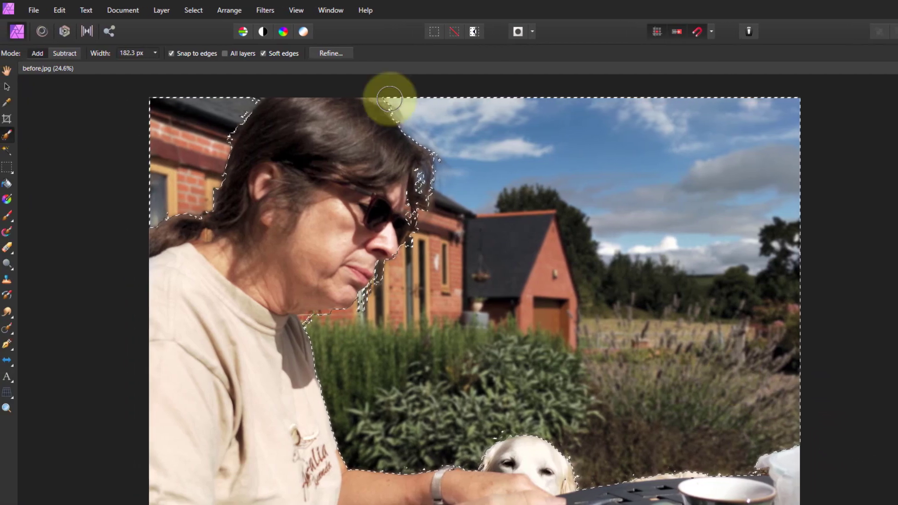
# - Deselect everything using Select > Deselect
pyautogui.click(164, 11)
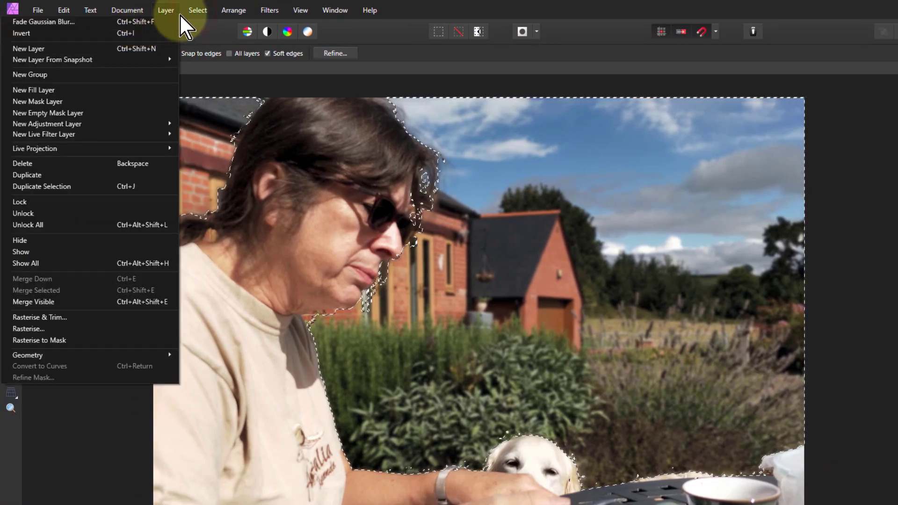
pyautogui.moveTo(191, 14)
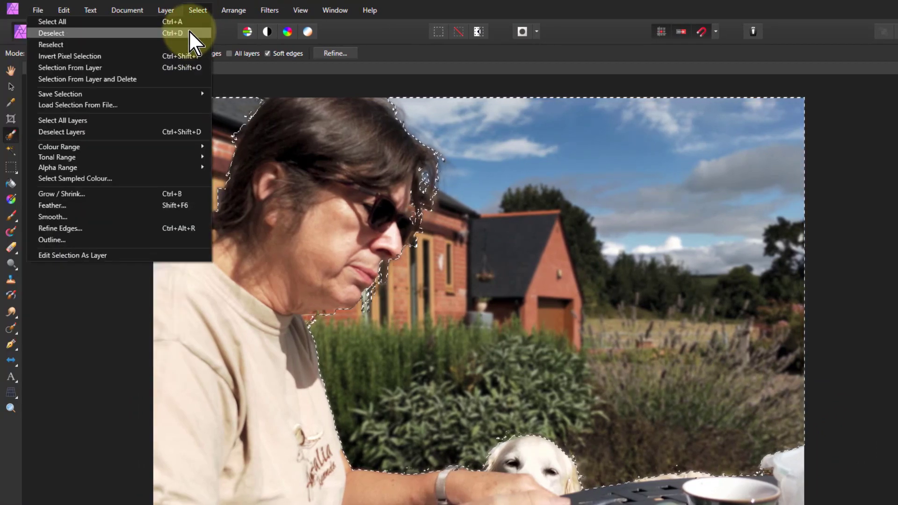
pyautogui.click(189, 33)
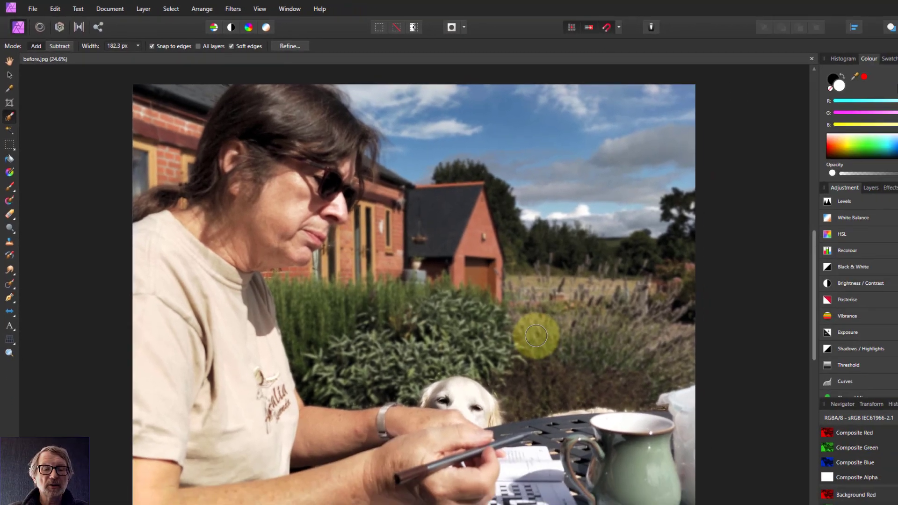